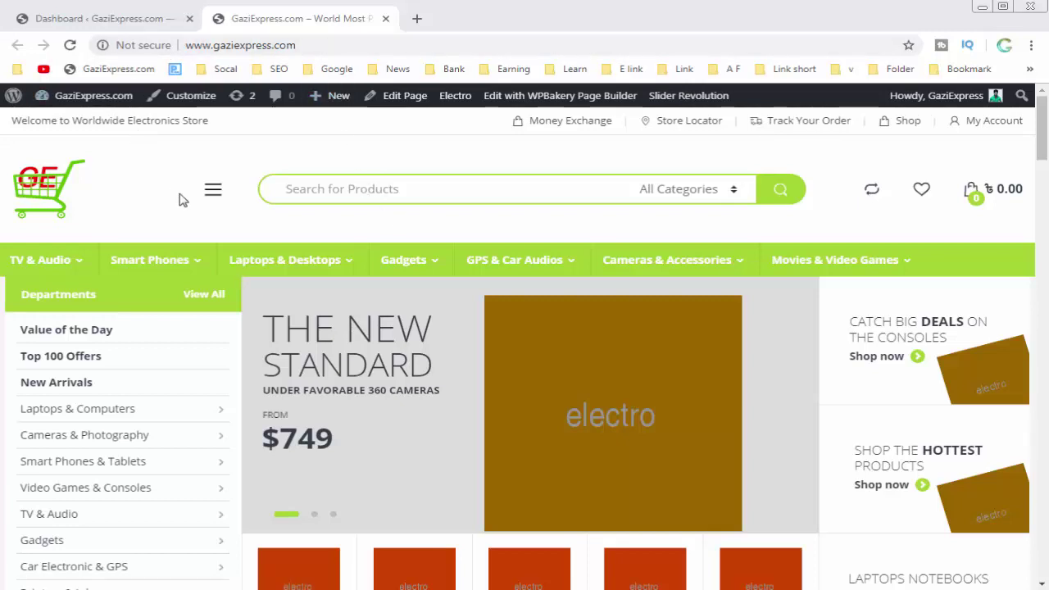
pyautogui.click(343, 48)
pyautogui.write('/wp-a')
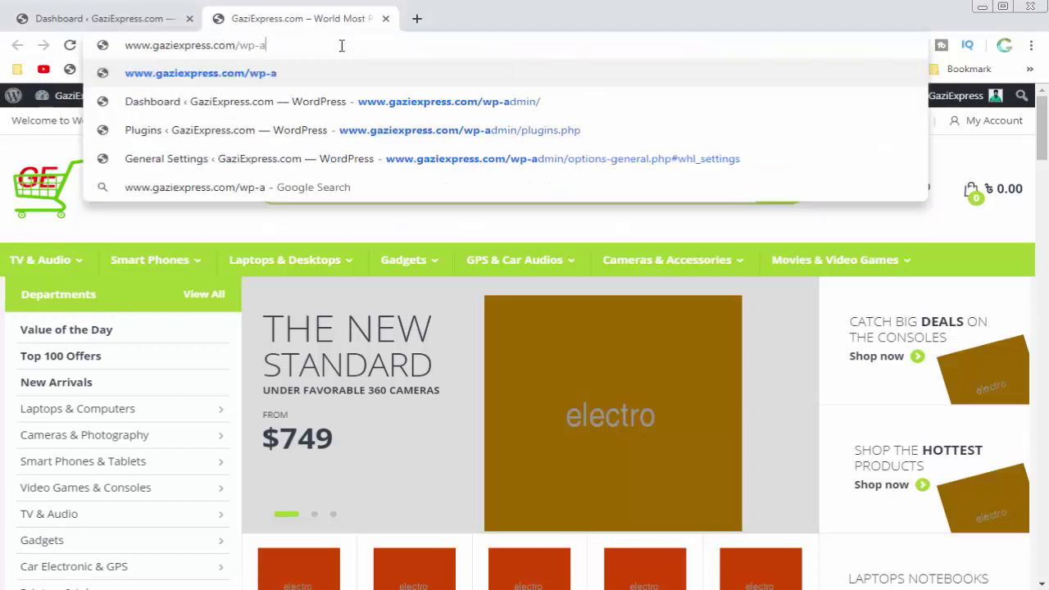
pyautogui.write('dmin')
pyautogui.press('Return')
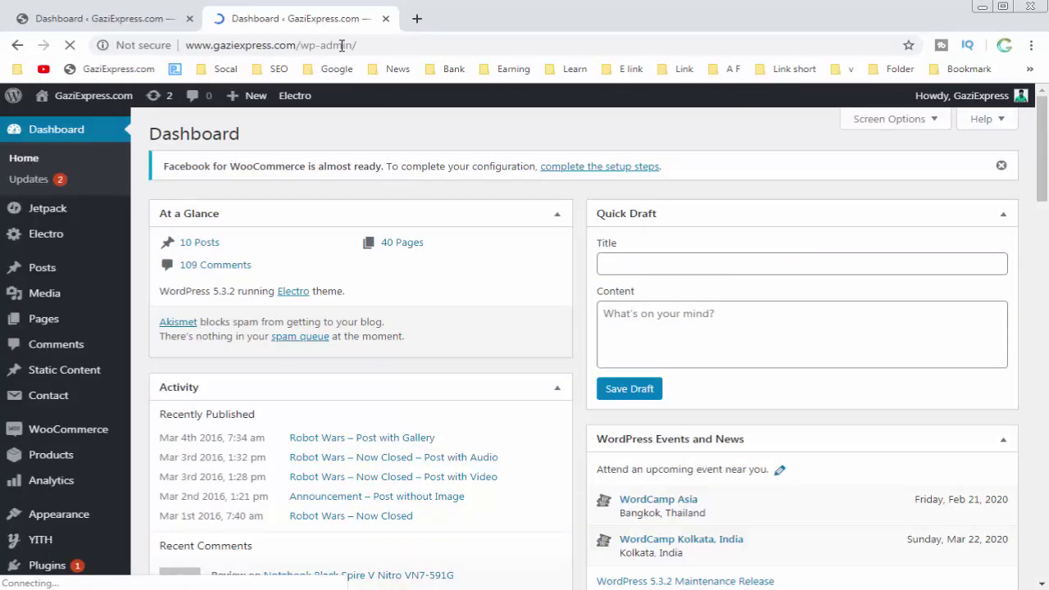
# Close the extra dashboard tab and log out of the WordPress account
pyautogui.click(386, 18)
pyautogui.moveTo(959, 97)
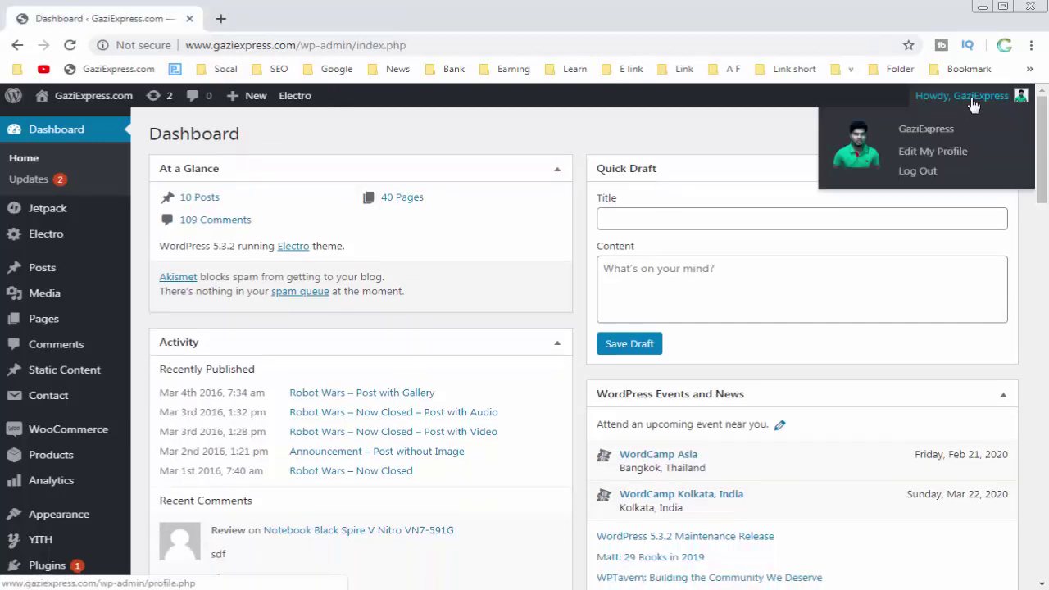
pyautogui.click(932, 172)
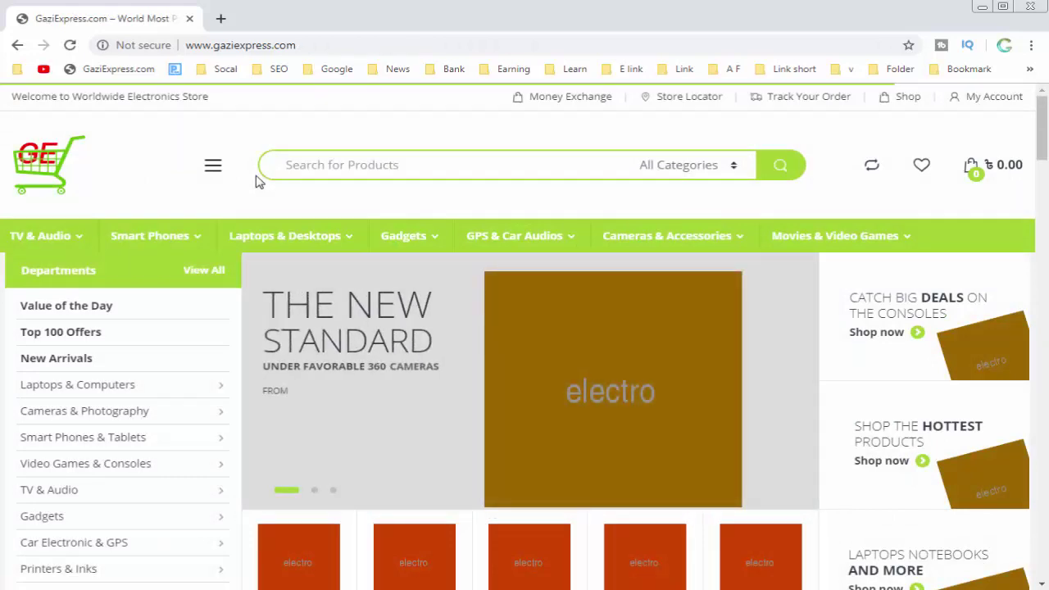
pyautogui.click(339, 41)
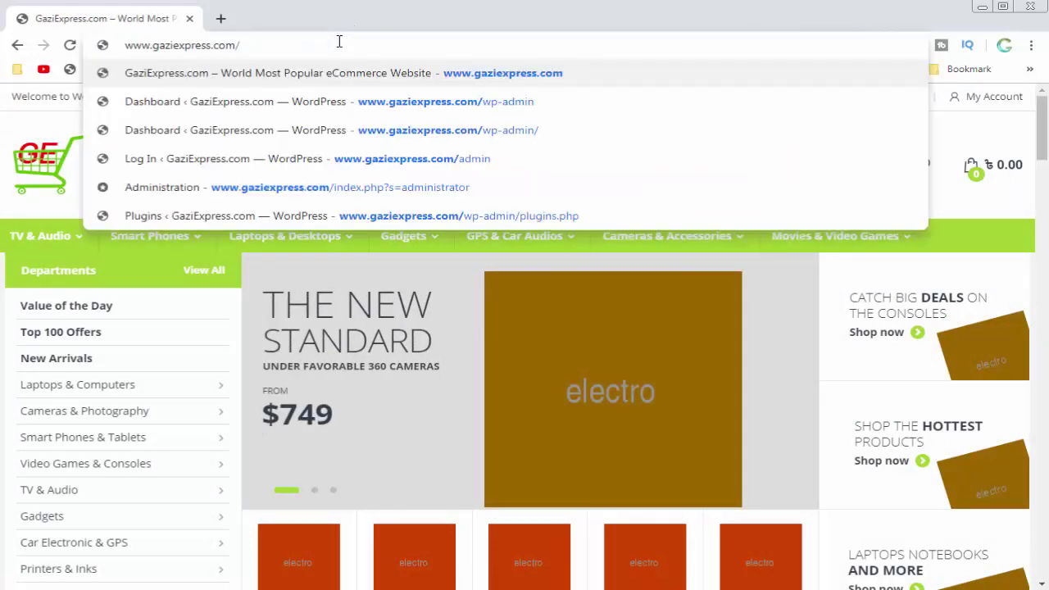
pyautogui.write('wp-admin')
pyautogui.press('Return')
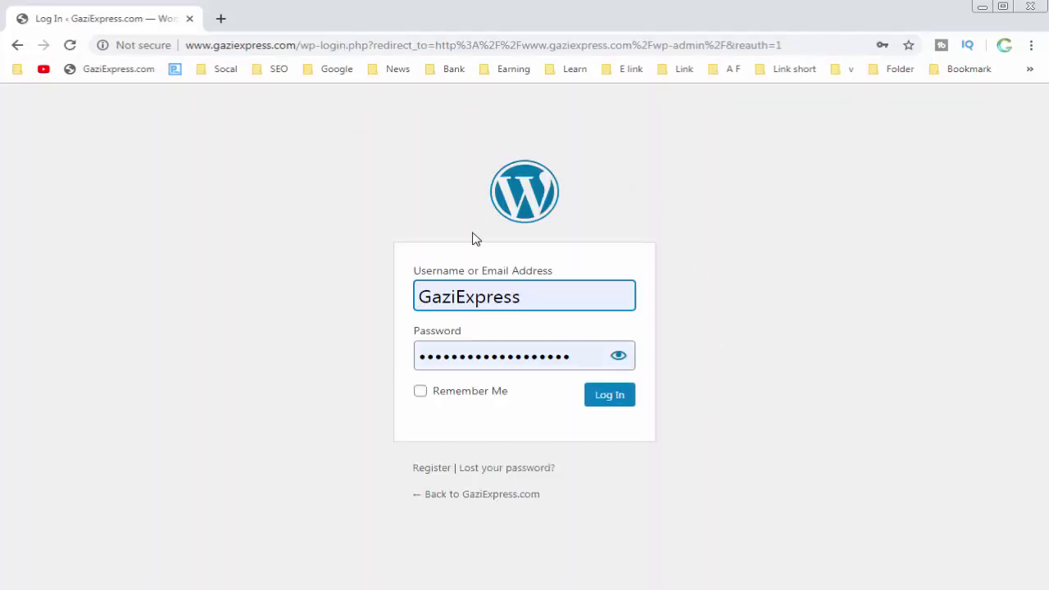
# Highlight the wp-login part of the login page's address for inspection
pyautogui.moveTo(299, 45); pyautogui.dragTo(317, 50)
pyautogui.click(319, 46)
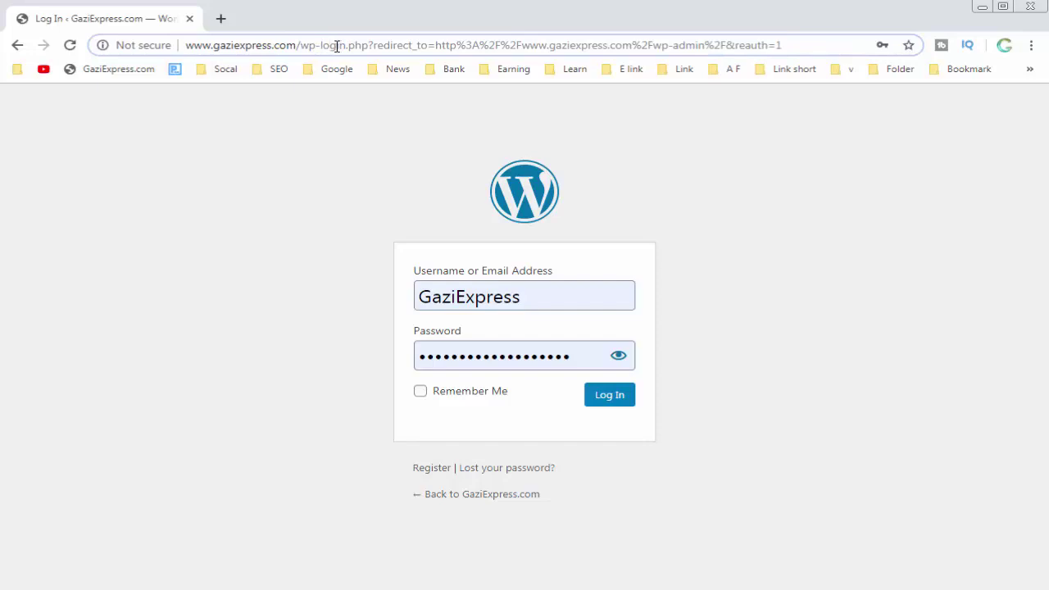
pyautogui.moveTo(302, 45); pyautogui.dragTo(344, 47)
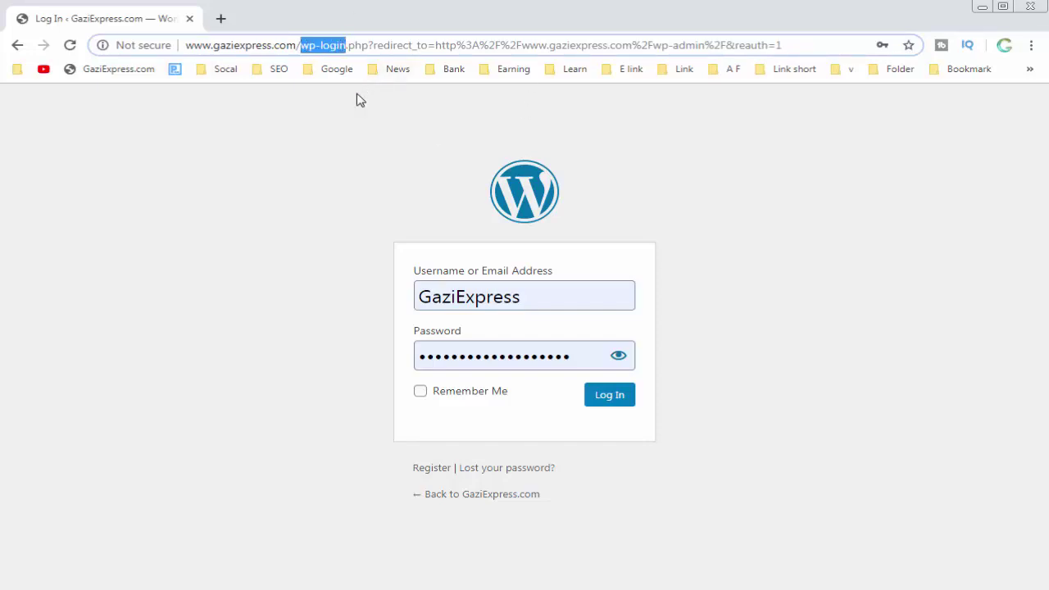
pyautogui.click(343, 140)
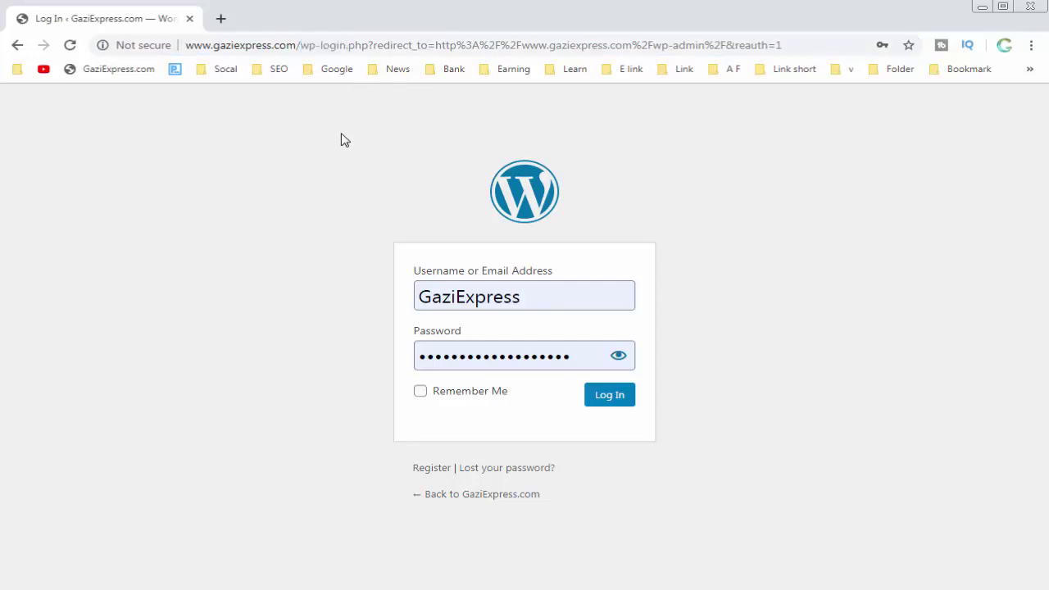
# Log in to WordPress with the prefilled credentials and Remember Me enabled
pyautogui.click(472, 396)
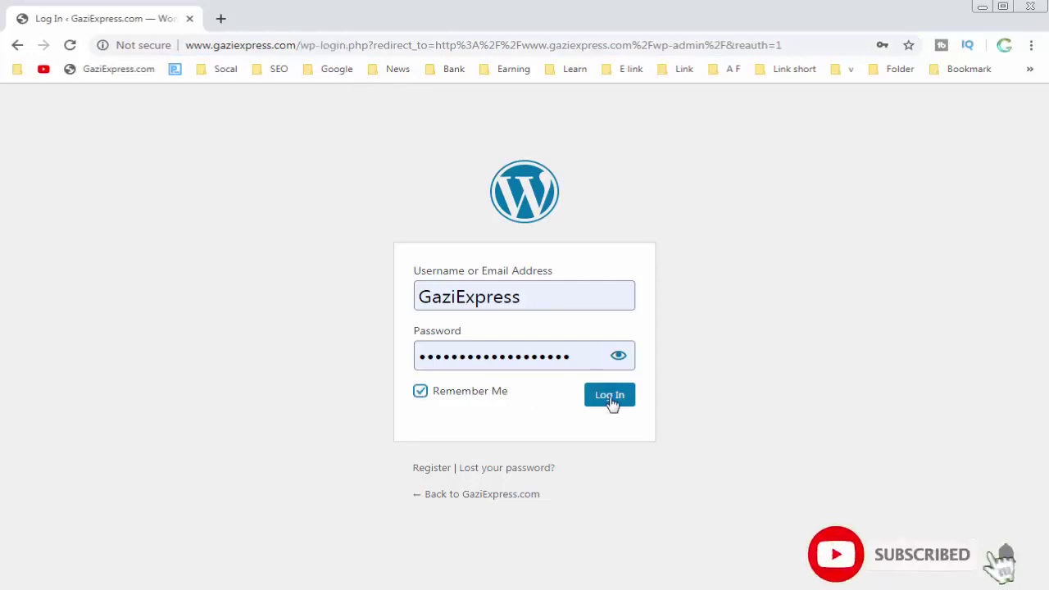
pyautogui.click(610, 399)
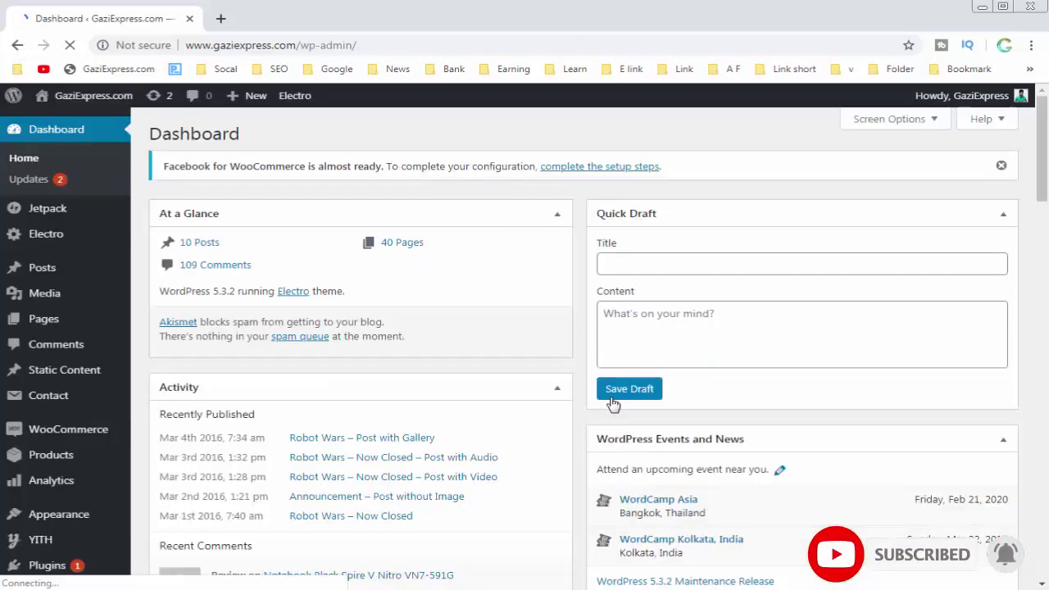
# Go to the page for adding new plugins and search for "wp hide"
pyautogui.scroll(-1, 131, 453)
pyautogui.scroll(1, 131, 453)
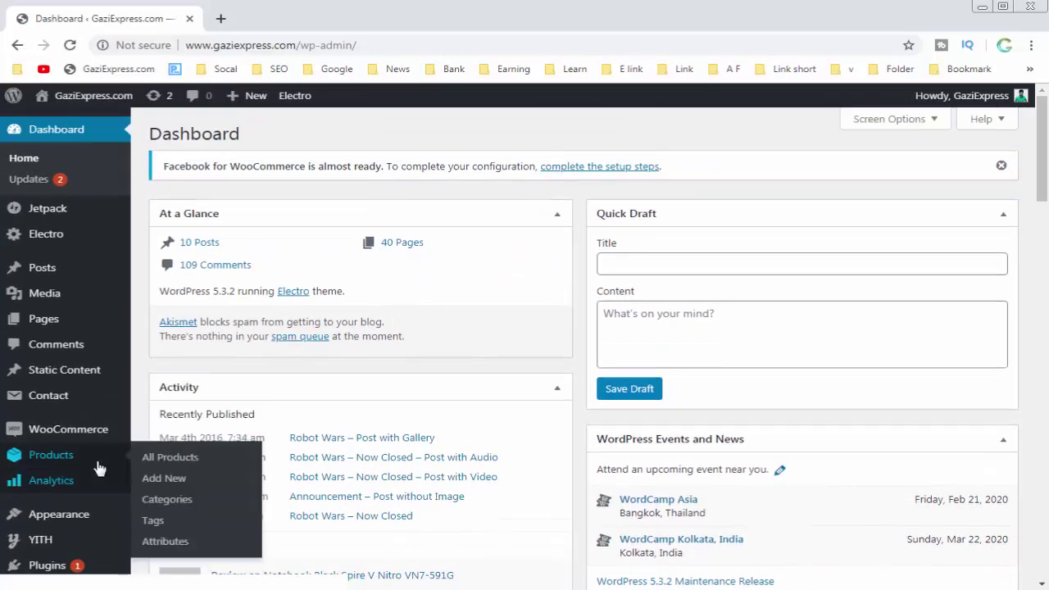
pyautogui.scroll(-3, 82, 467)
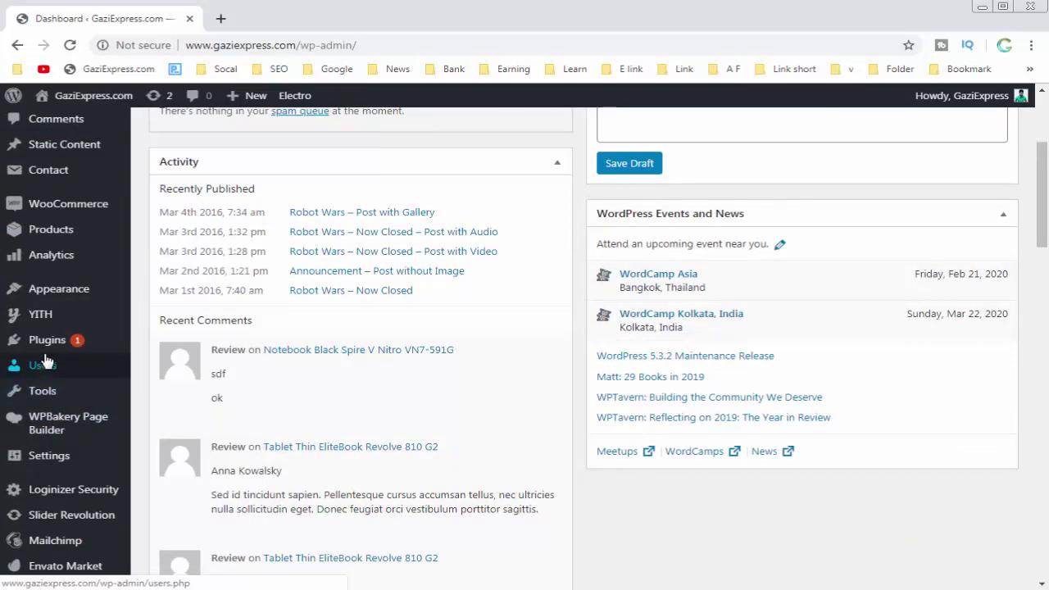
pyautogui.moveTo(54, 338)
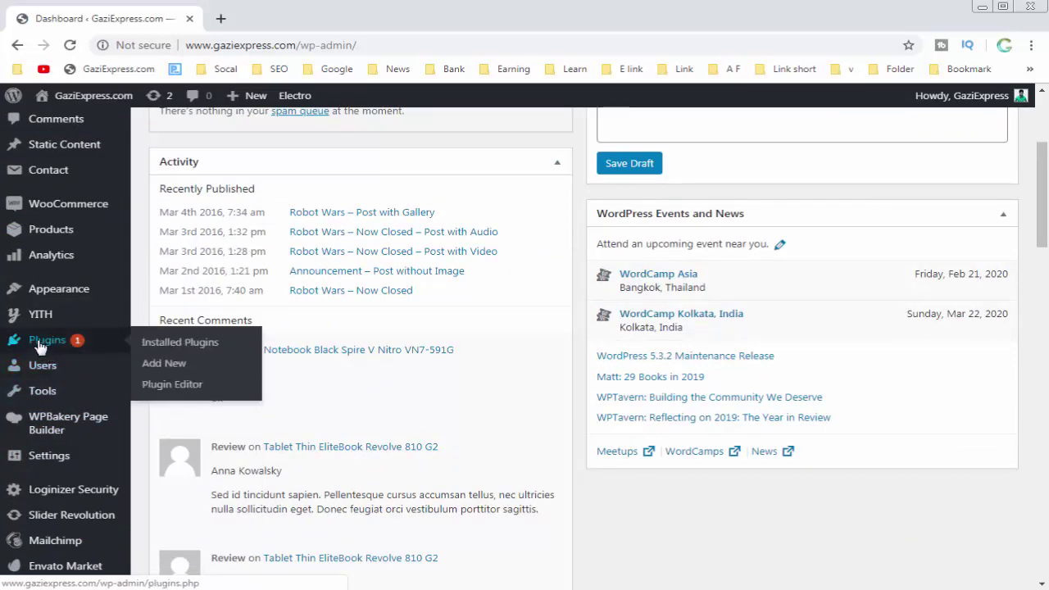
pyautogui.click(173, 366)
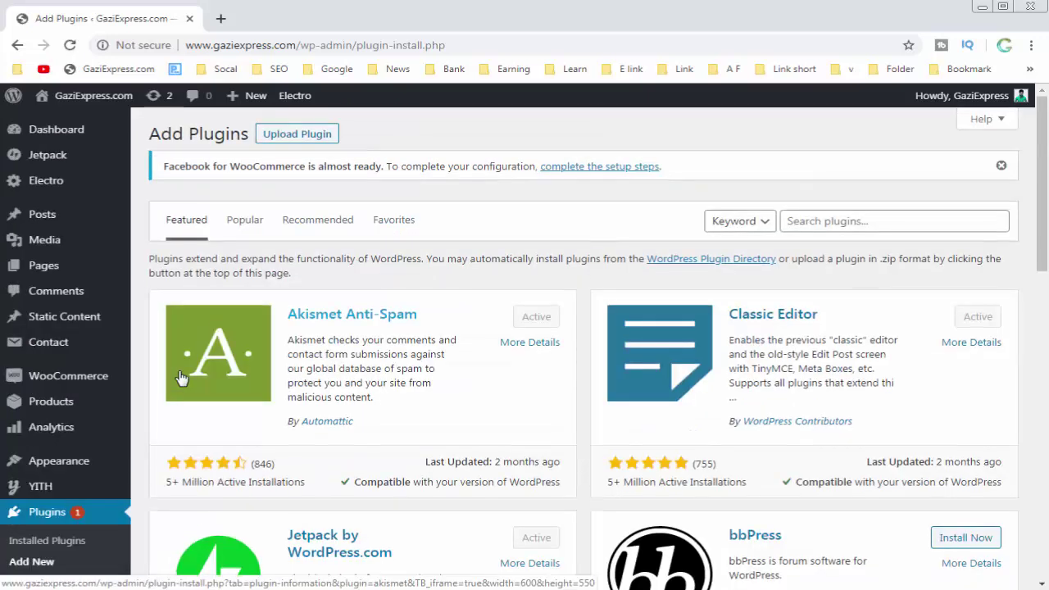
pyautogui.click(827, 221)
pyautogui.write('wp')
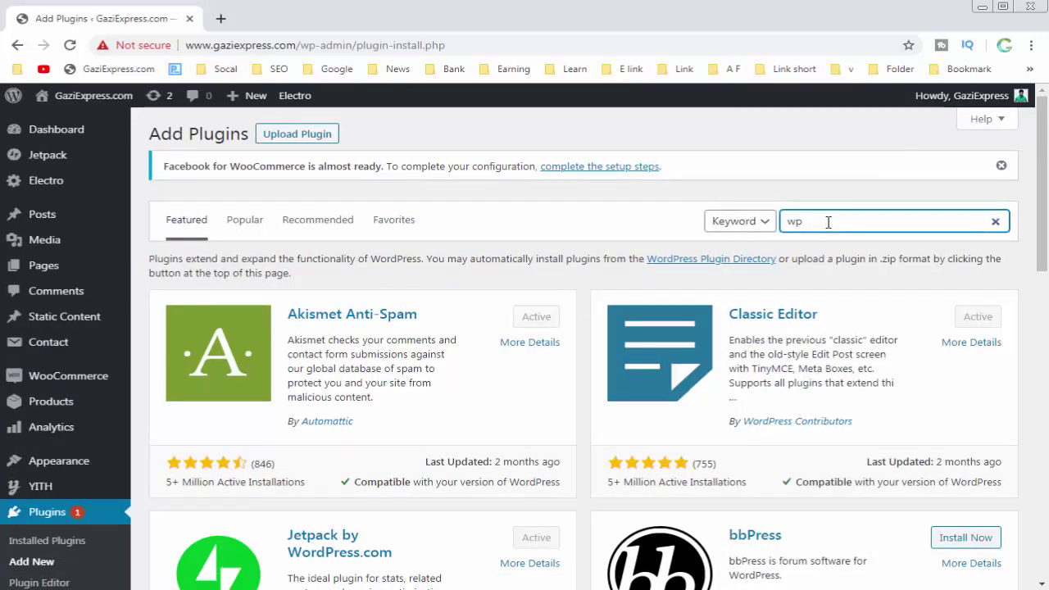
pyautogui.write(' hide')
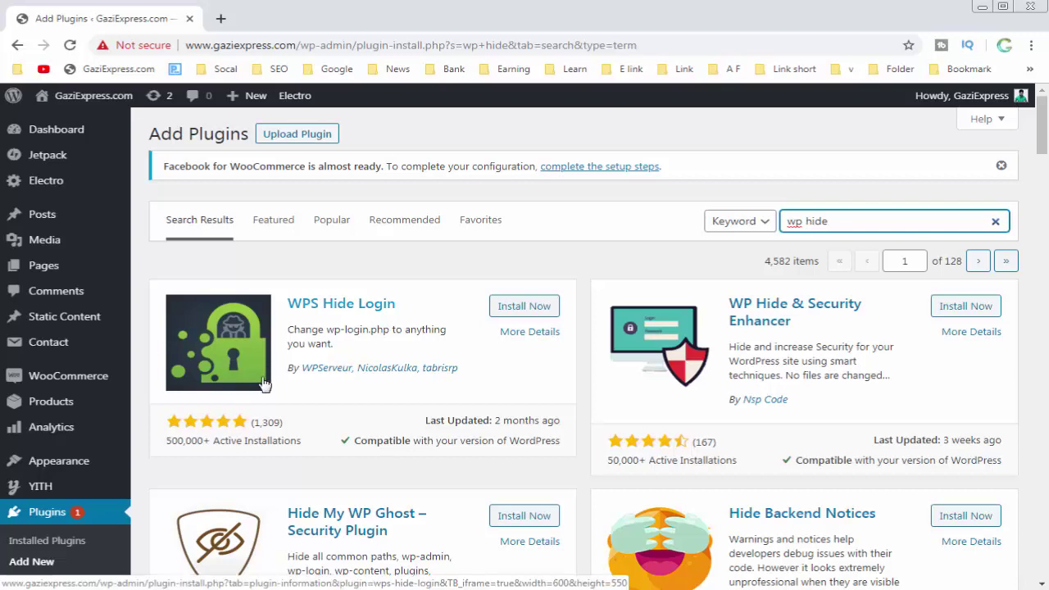
# Install and activate the WPS Hide Login plugin
pyautogui.click(552, 309)
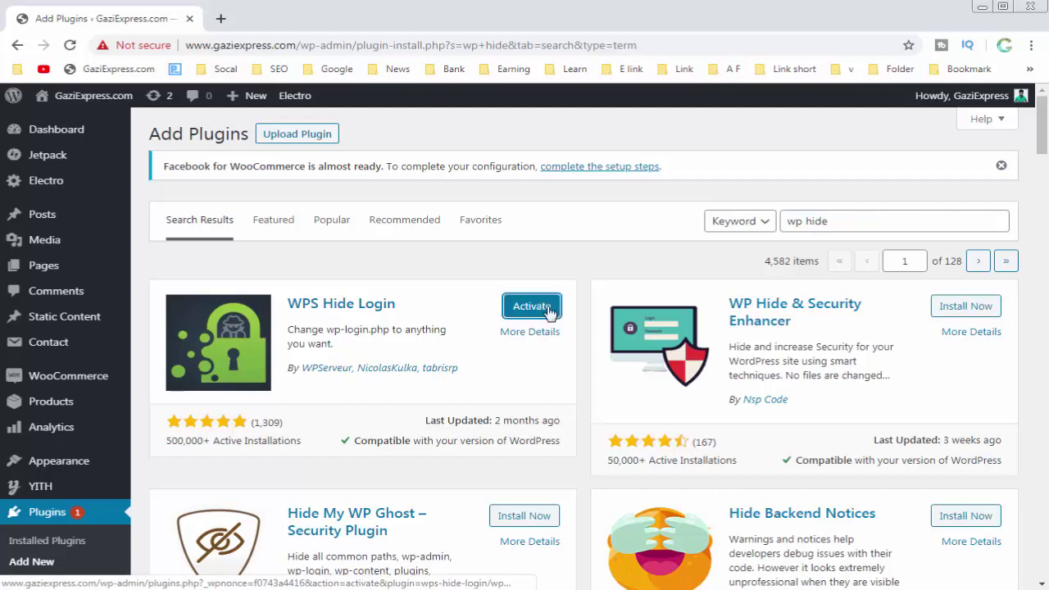
pyautogui.click(532, 307)
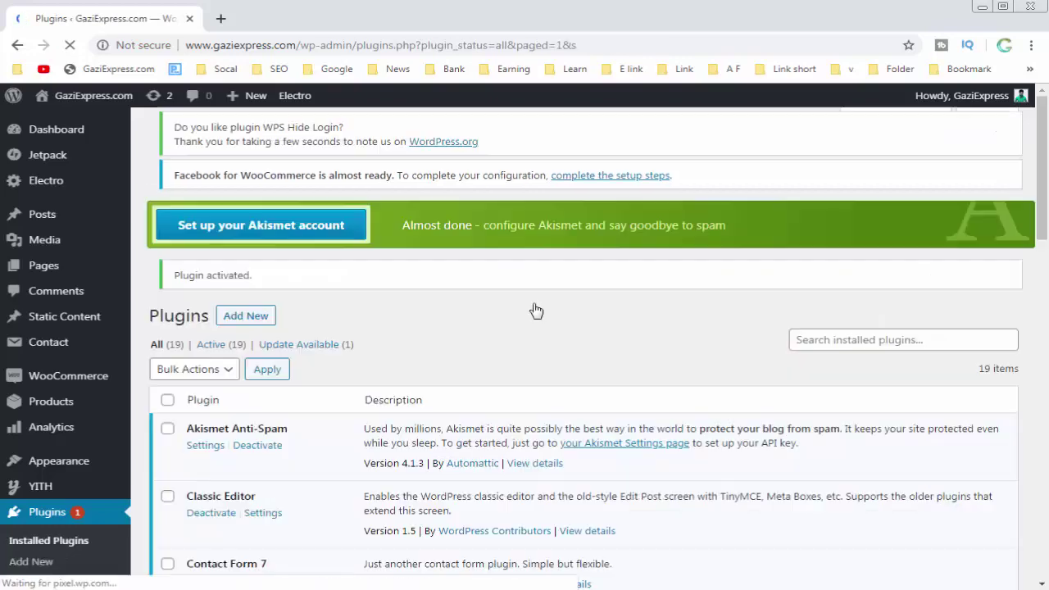
# Locate WPS Hide Login among the installed plugins and open its settings
pyautogui.scroll(-13, 1044, 244)
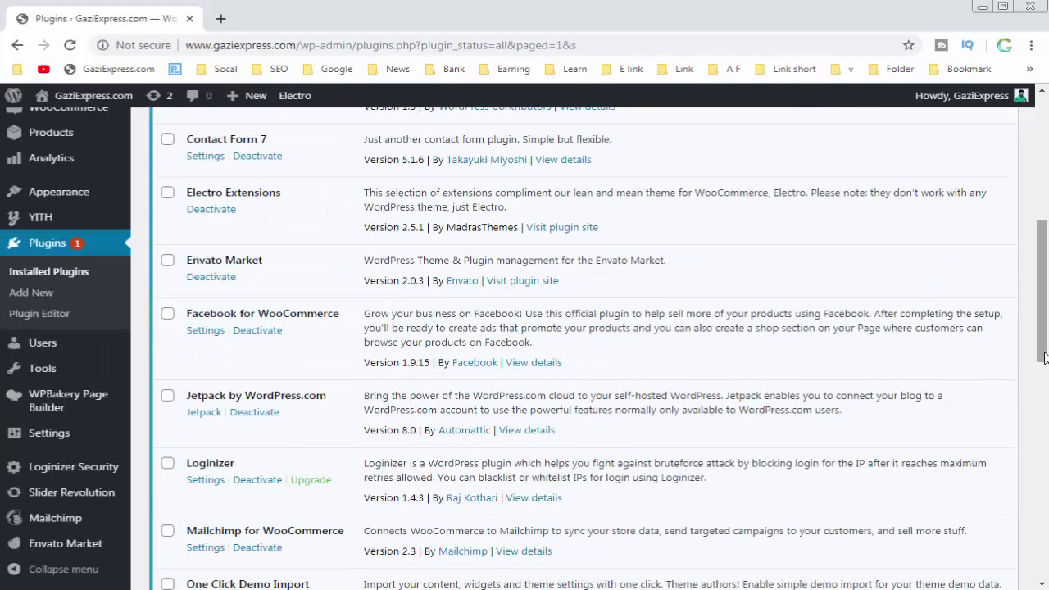
pyautogui.scroll(-3, 320, 470)
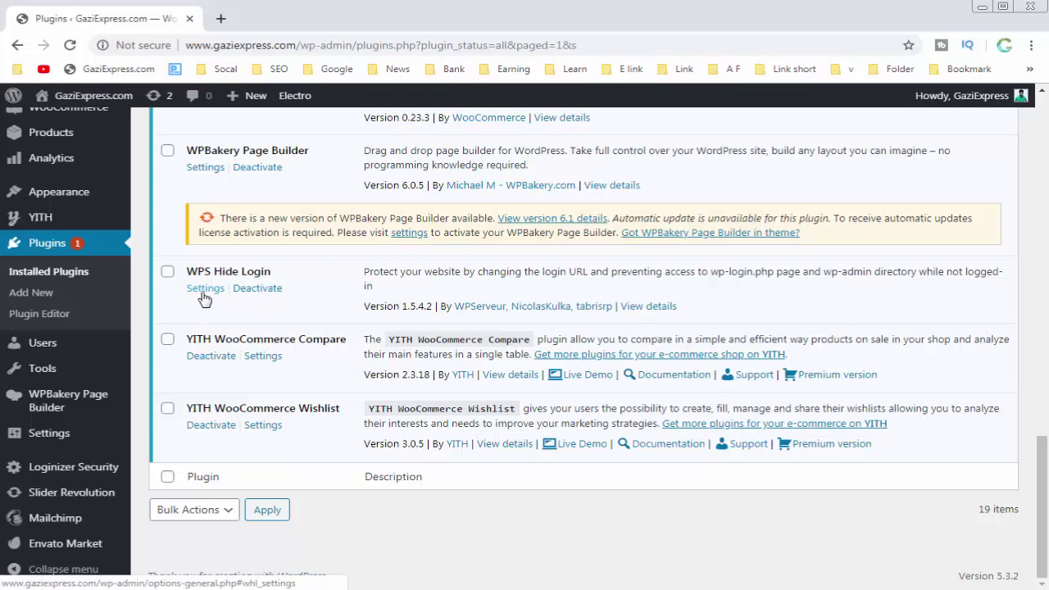
pyautogui.moveTo(47, 439)
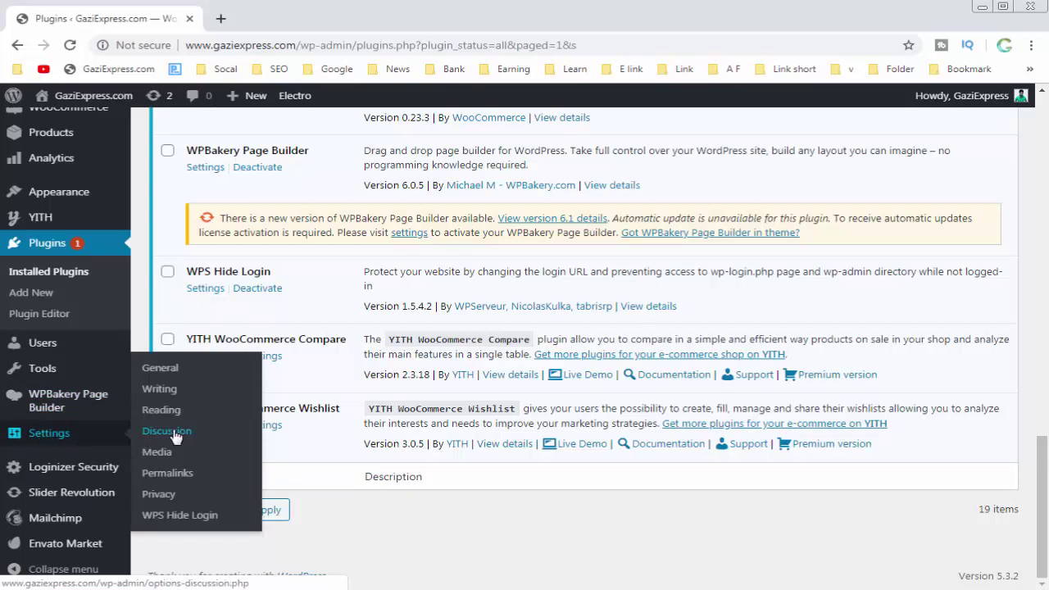
pyautogui.click(191, 522)
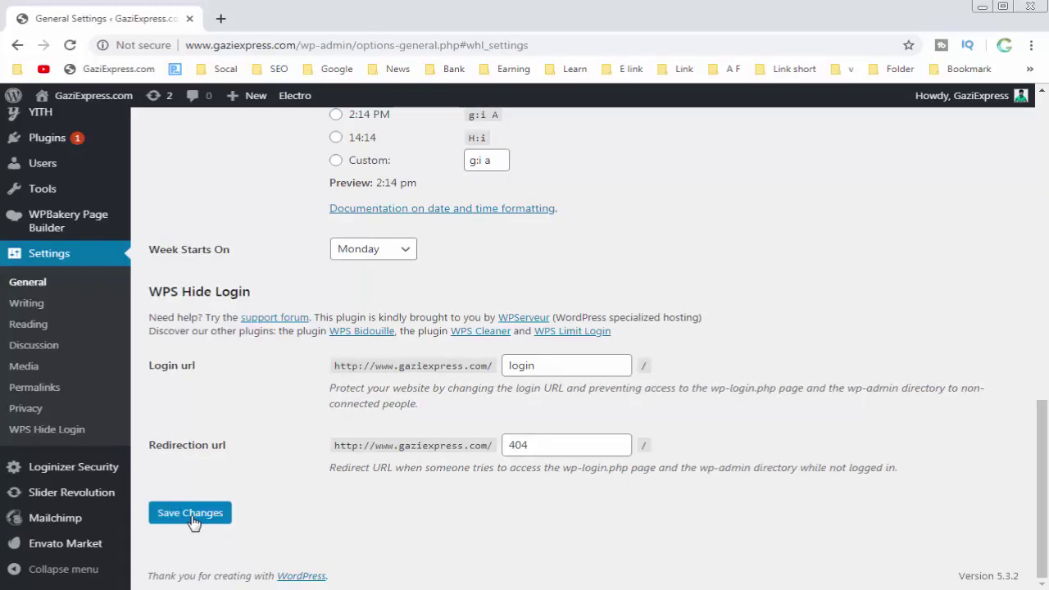
# Highlight the wp-admin part of the settings page's address for inspection
pyautogui.click(301, 43)
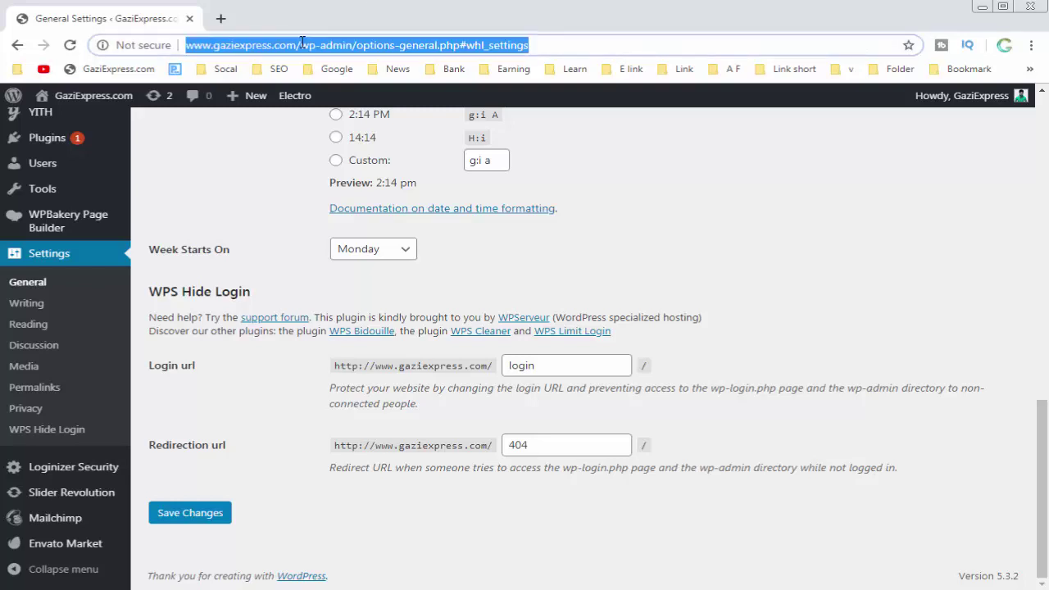
pyautogui.click(308, 45)
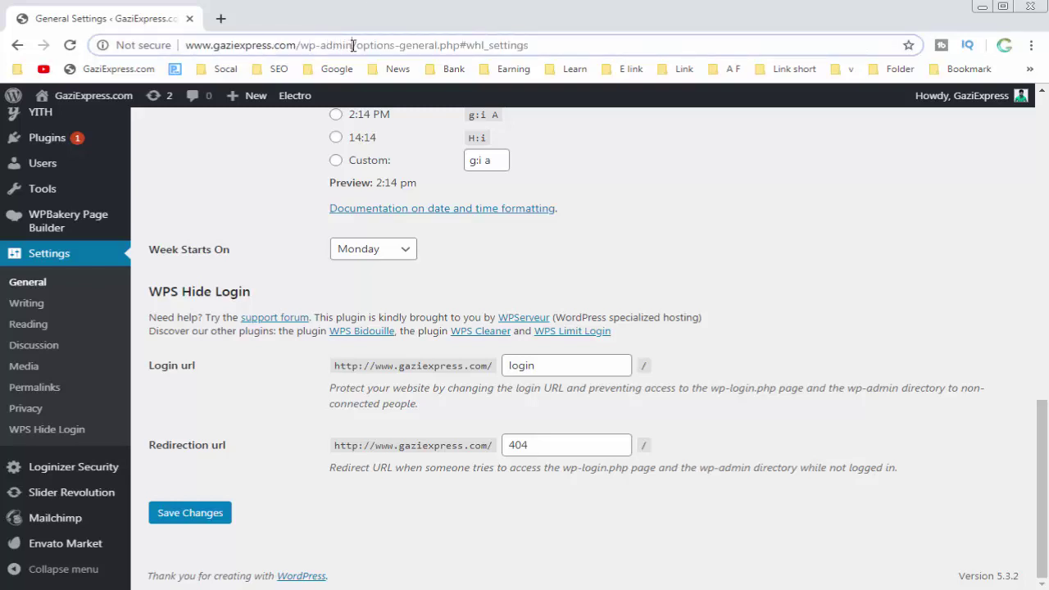
pyautogui.moveTo(353, 45); pyautogui.dragTo(303, 51)
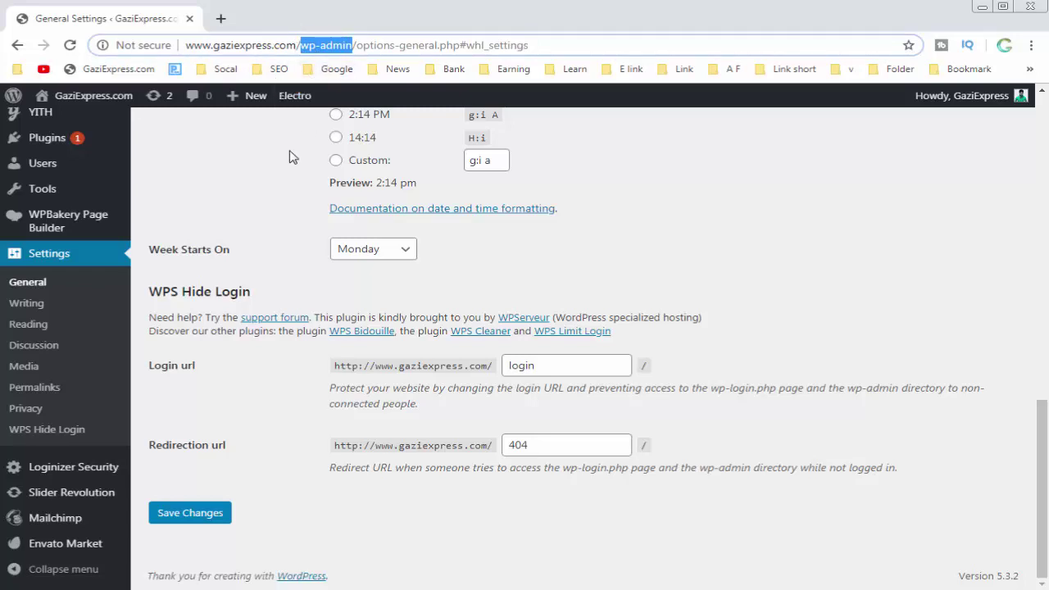
pyautogui.click(282, 190)
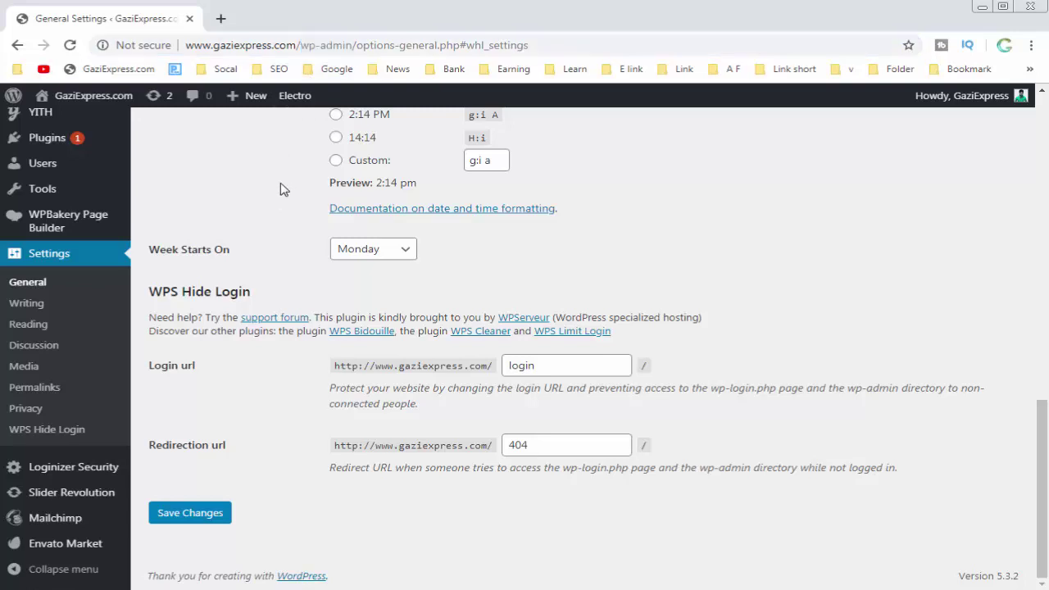
# Set the WPS Hide Login login URL to ge-login, keep 404 as the redirection URL, and save the changes
pyautogui.click(549, 371)
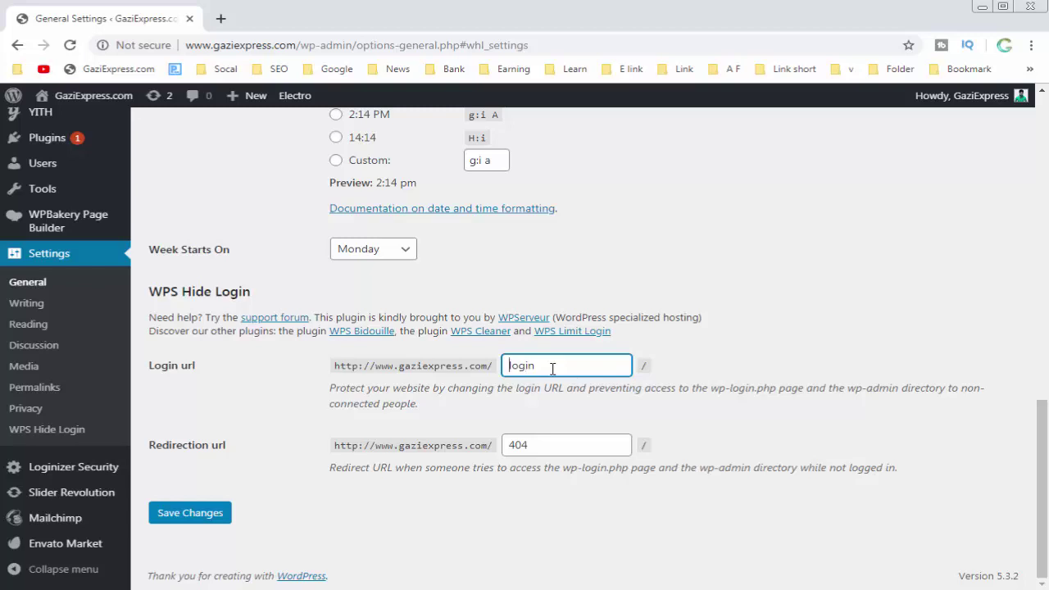
pyautogui.write('ge-')
pyautogui.click(550, 445)
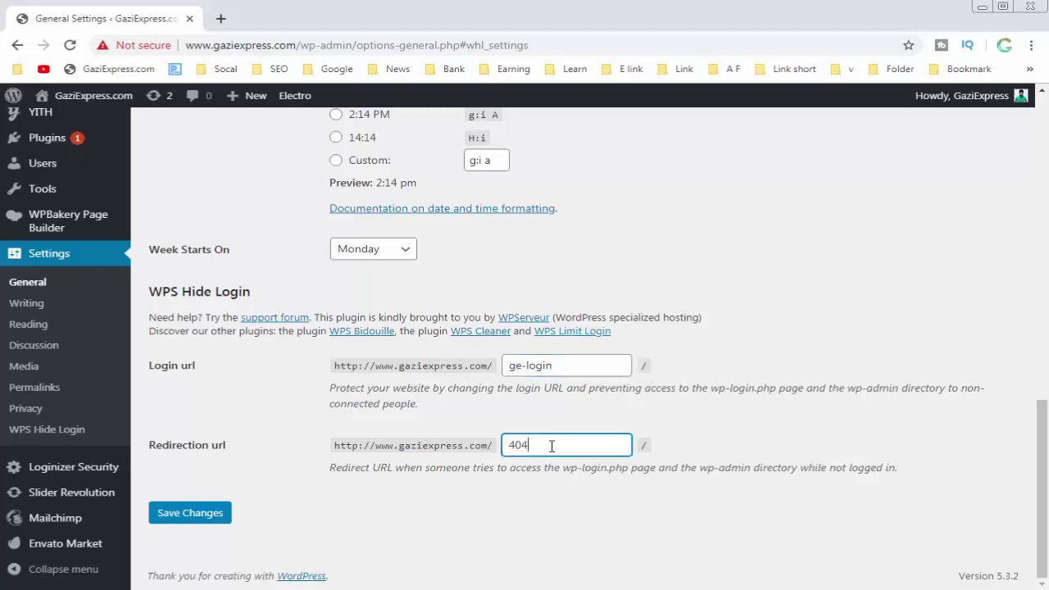
pyautogui.click(505, 512)
pyautogui.click(197, 515)
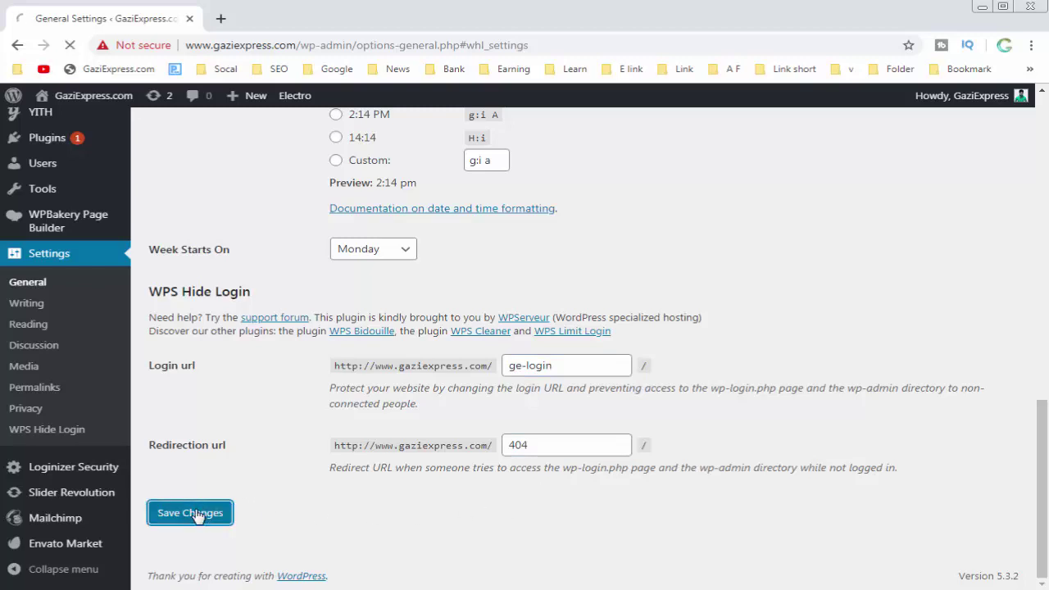
# Dismiss the admin notice and log out of WordPress
pyautogui.click(1001, 168)
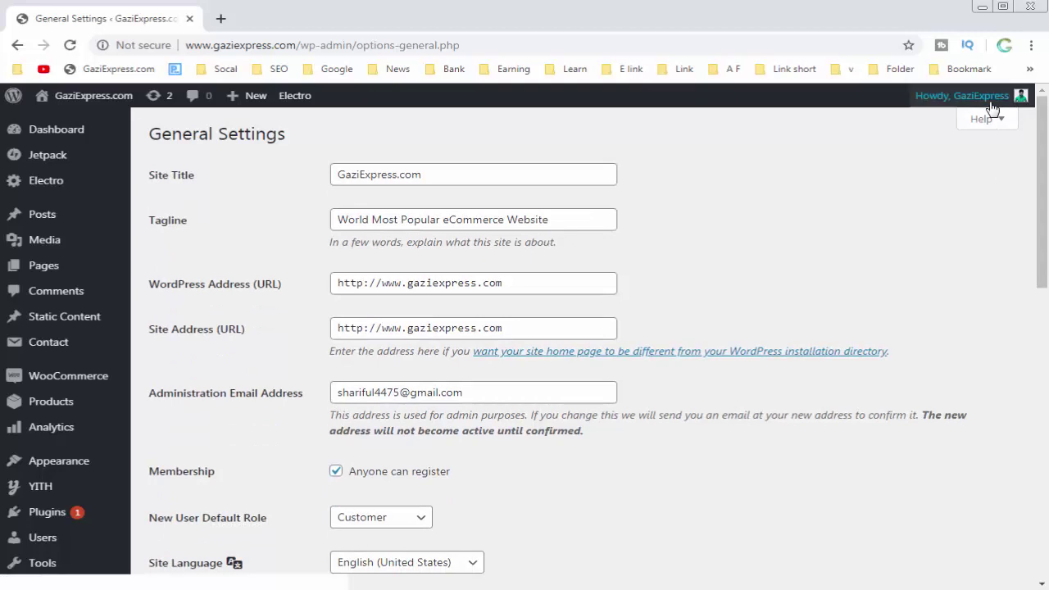
pyautogui.moveTo(988, 98)
pyautogui.click(919, 171)
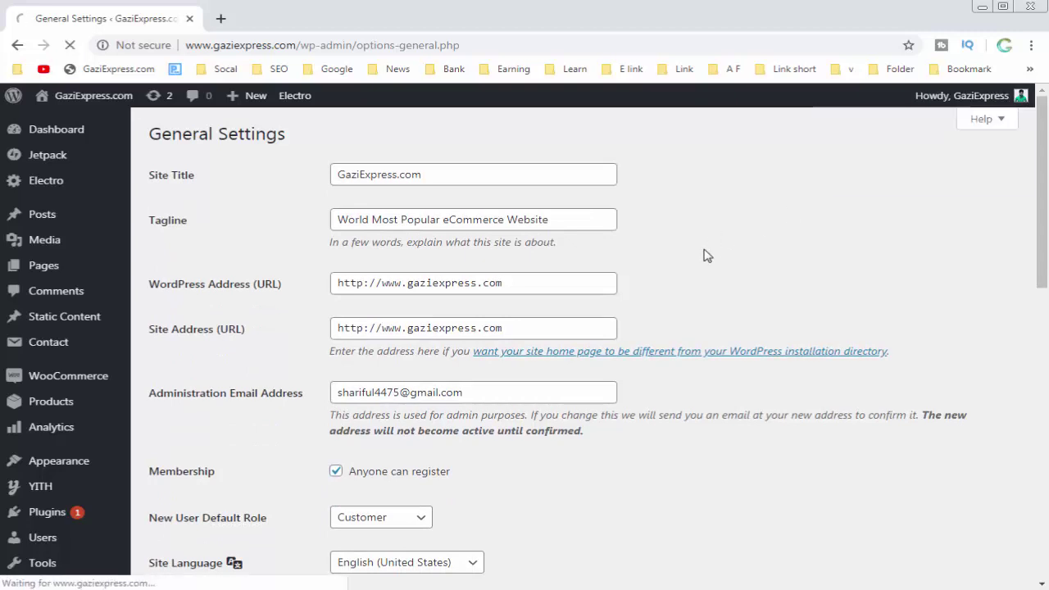
# Inspect the ge-login part of the new login page address and return to the GaziExpress.com home page
pyautogui.click(301, 45)
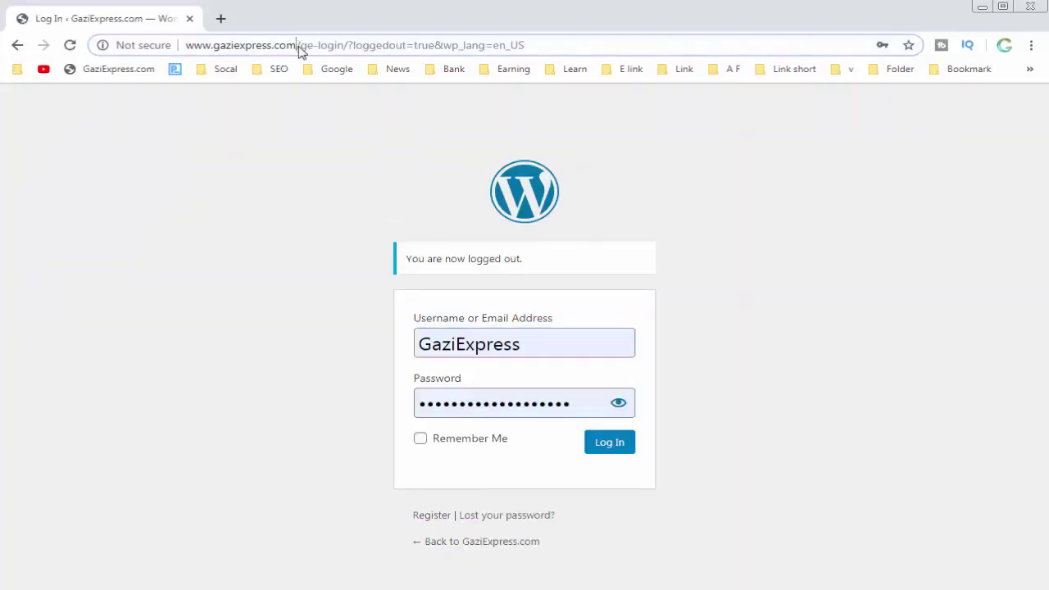
pyautogui.doubleClick(331, 45)
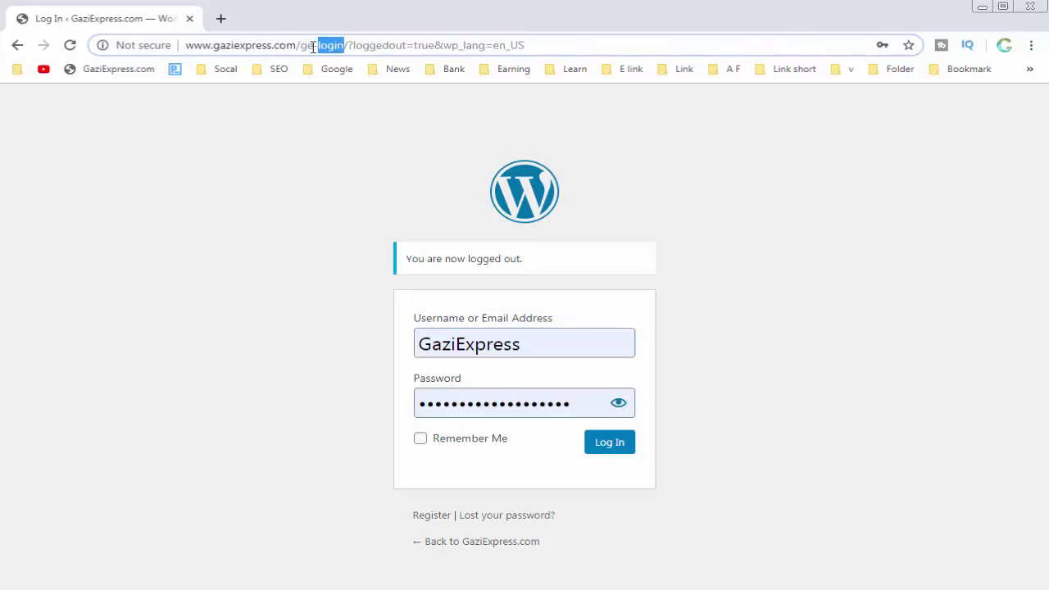
pyautogui.click(140, 70)
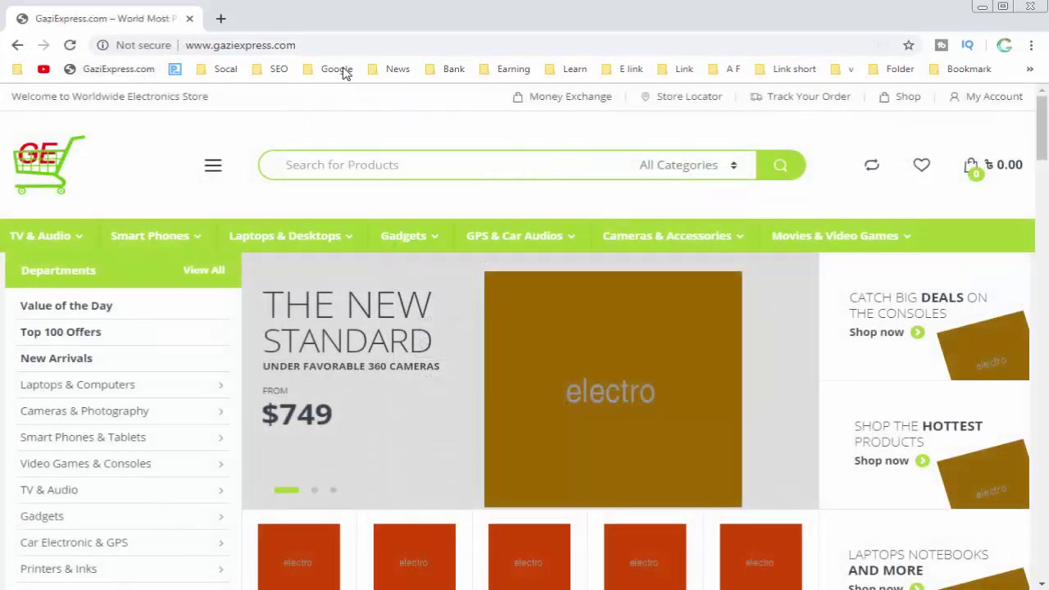
pyautogui.doubleClick(330, 47)
pyautogui.tripleClick(330, 45)
pyautogui.click(331, 45)
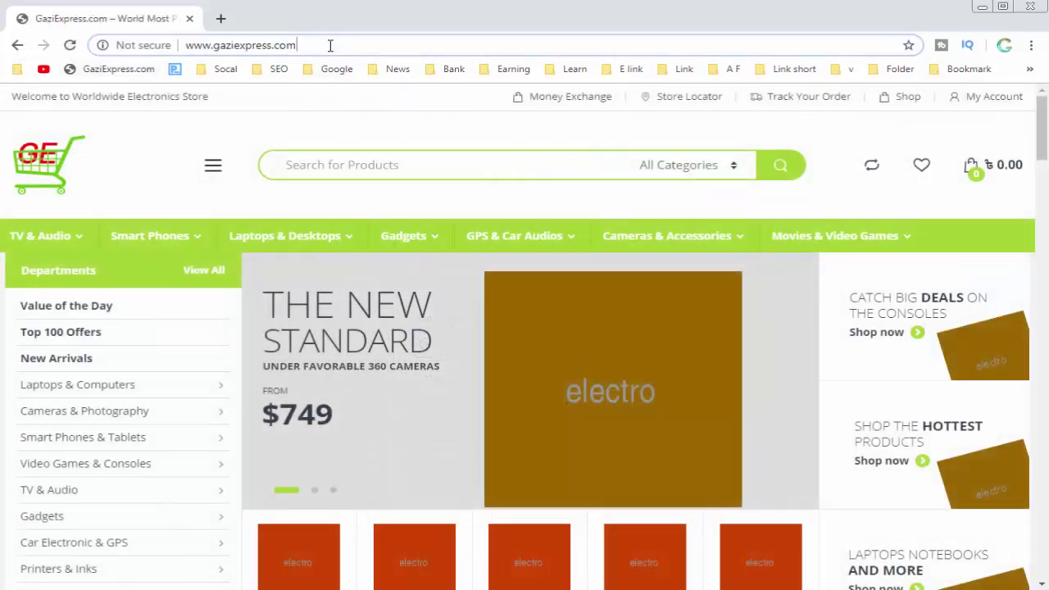
pyautogui.write('/')
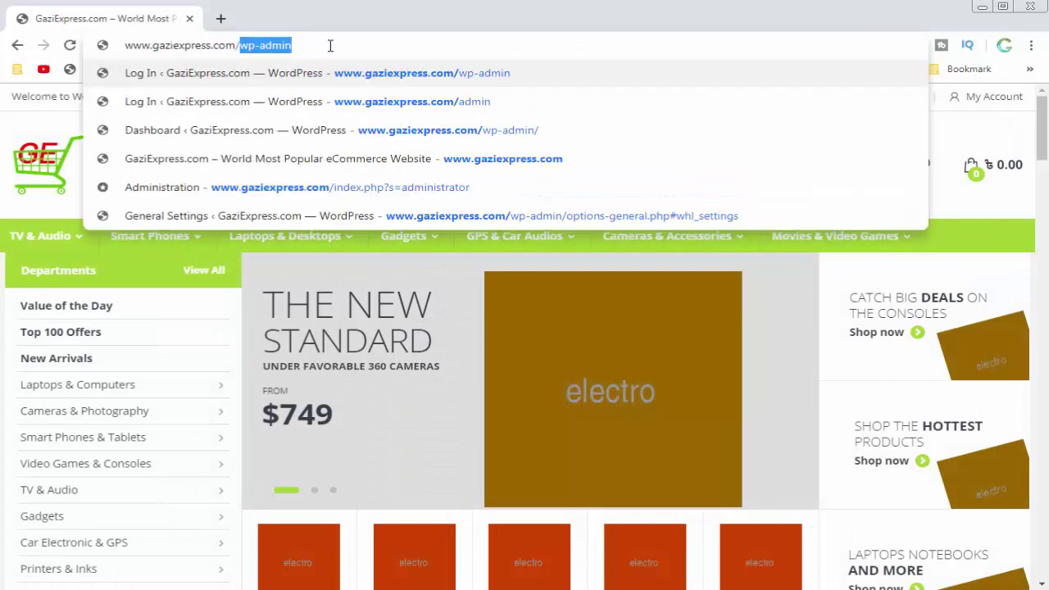
pyautogui.press('Return')
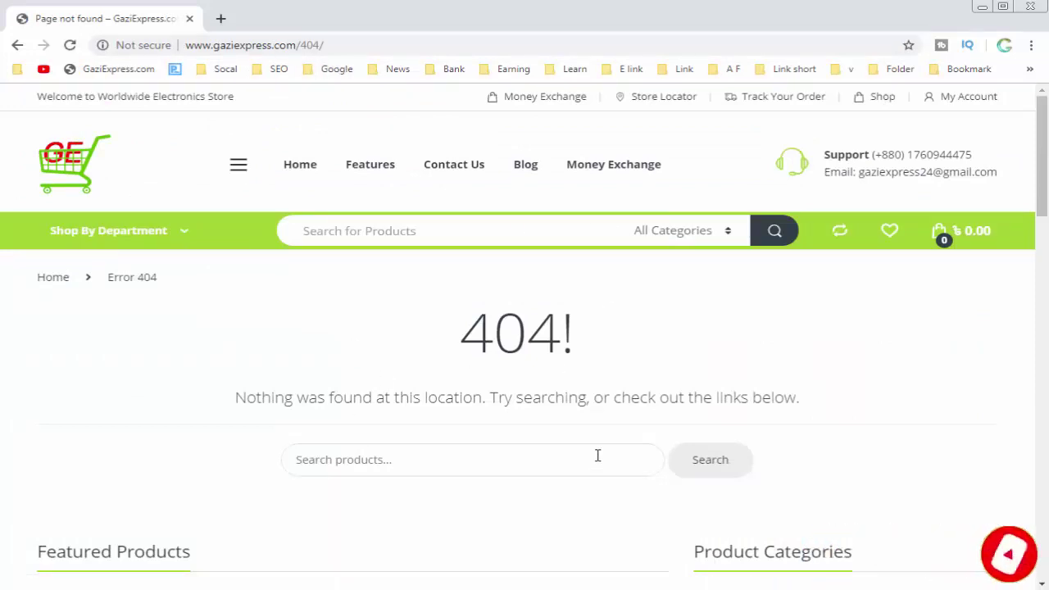
pyautogui.click(365, 45)
pyautogui.click(365, 45)
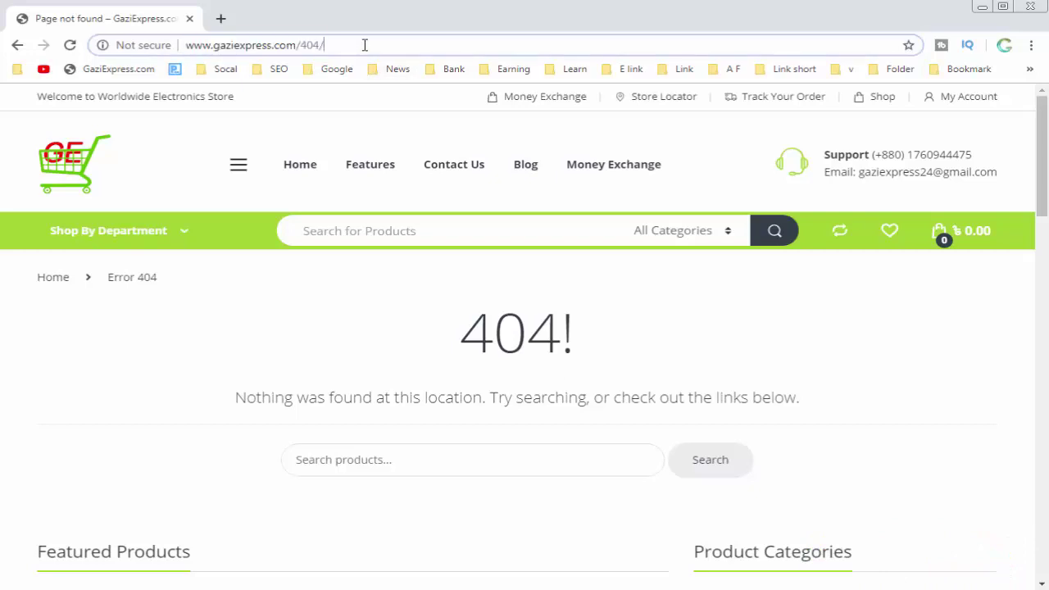
pyautogui.press('BackSpace')
pyautogui.press('BackSpace')
pyautogui.press('BackSpace')
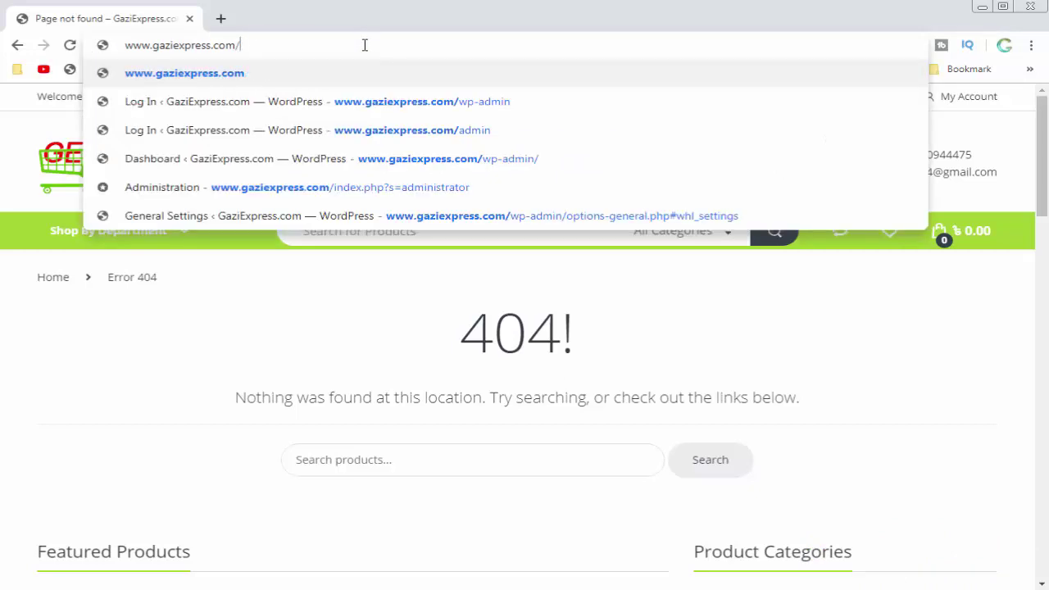
pyautogui.write('ge')
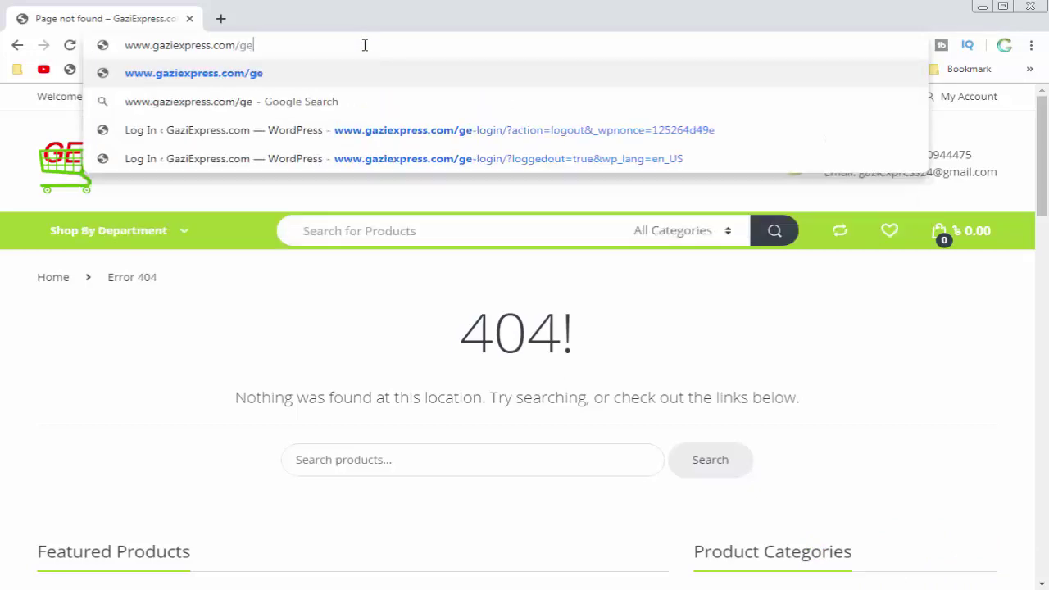
pyautogui.write('-login')
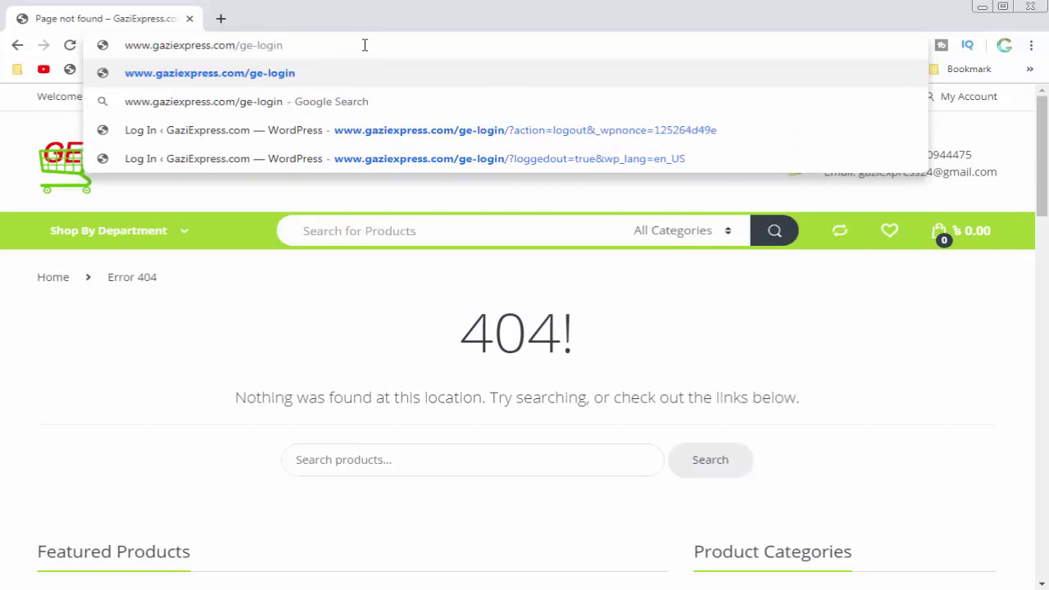
pyautogui.press('Return')
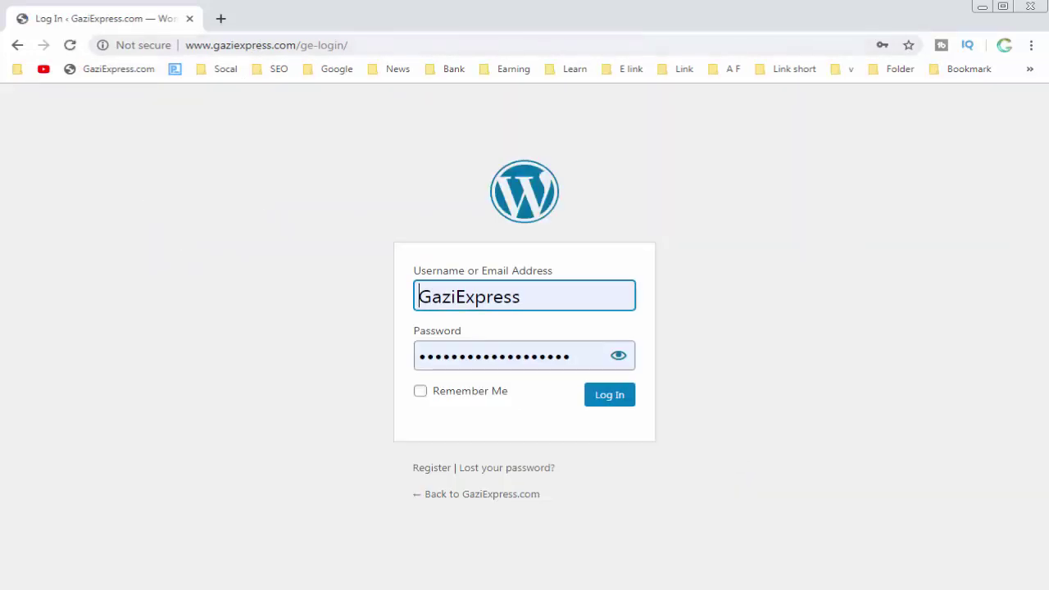
pyautogui.click(421, 395)
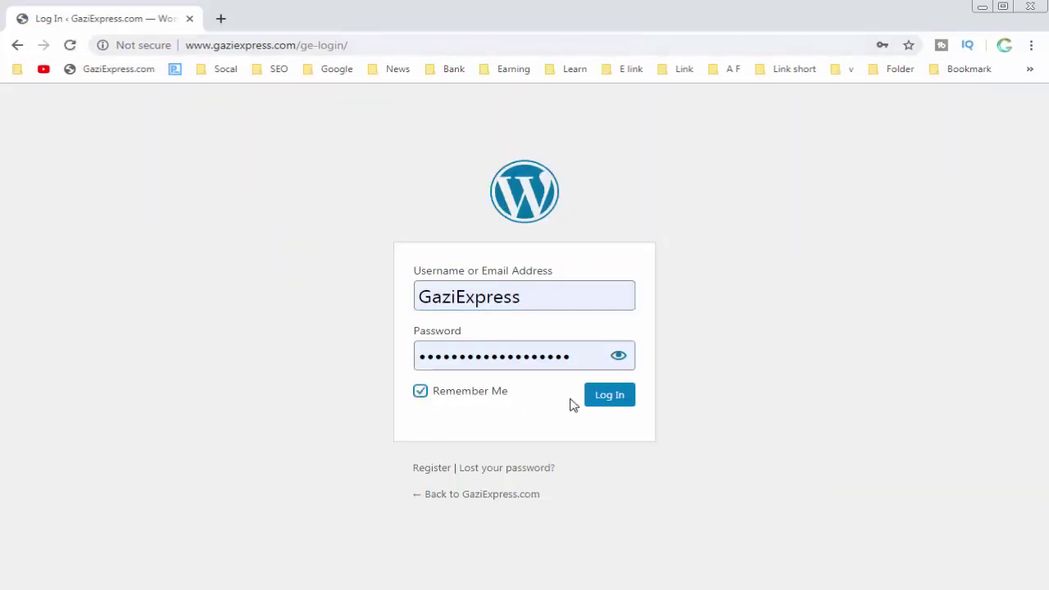
pyautogui.click(597, 401)
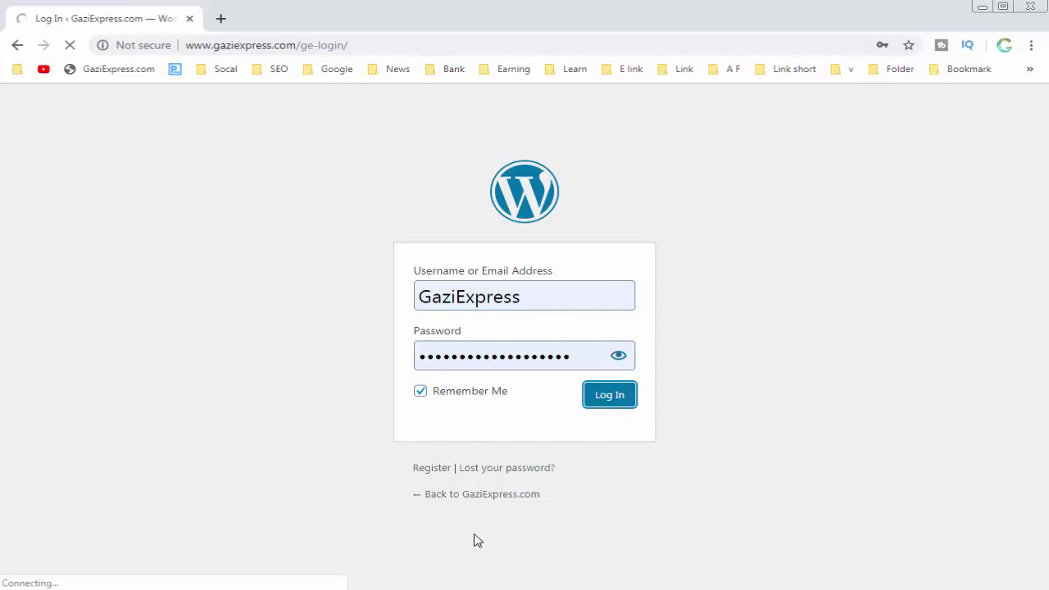